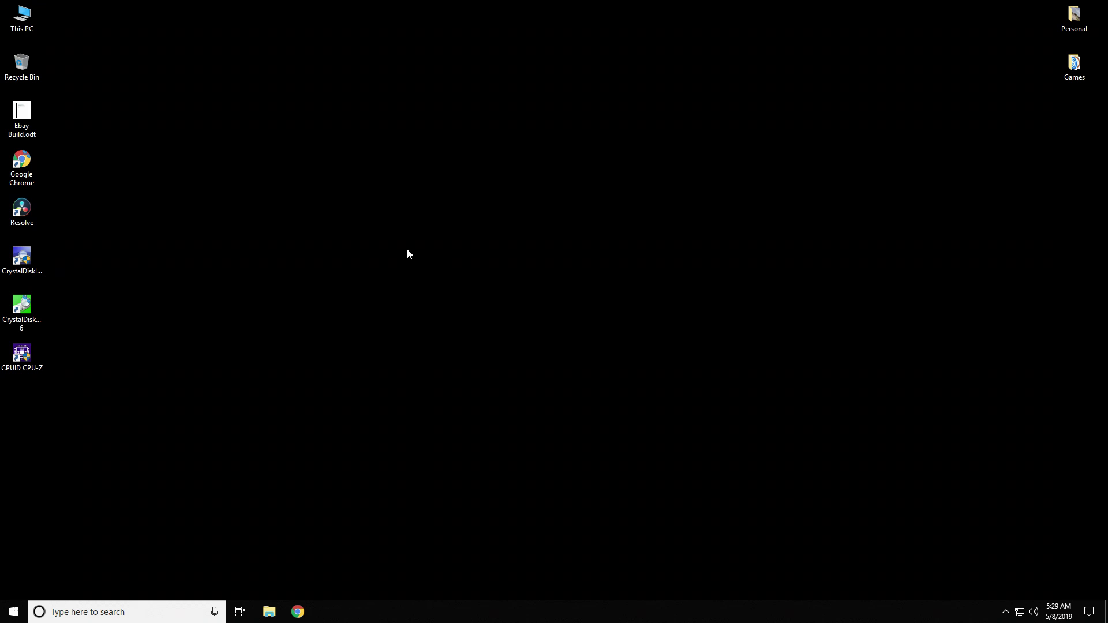
# Step: Launch CPU-Z, confirm the B450M DS3H-CF board runs BIOS F4, then minimize it
pyautogui.doubleClick(19, 370)
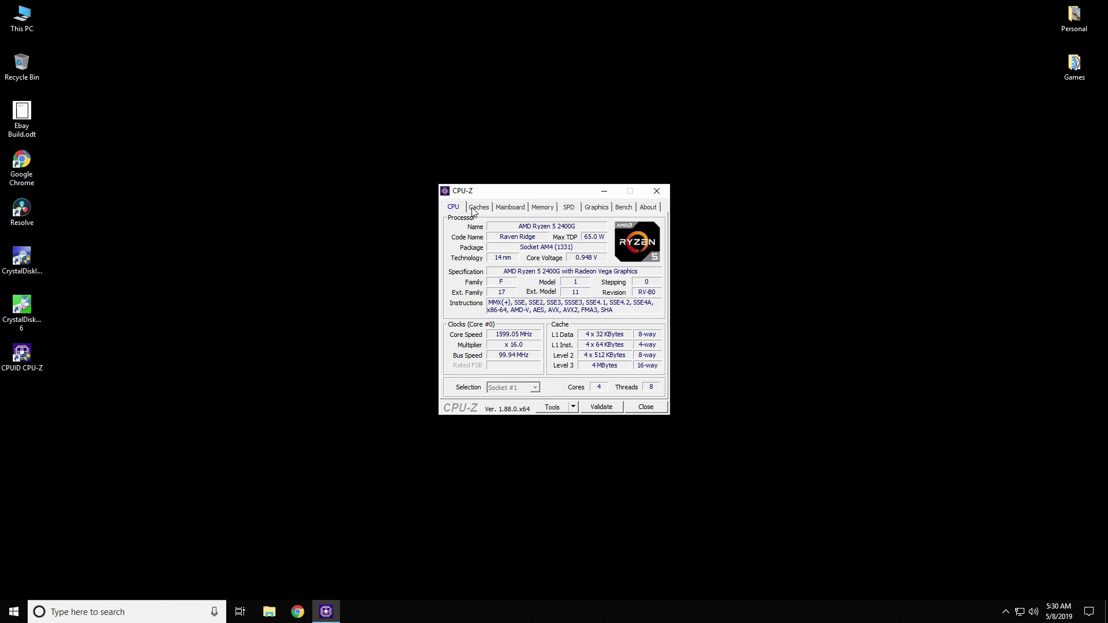
pyautogui.click(510, 212)
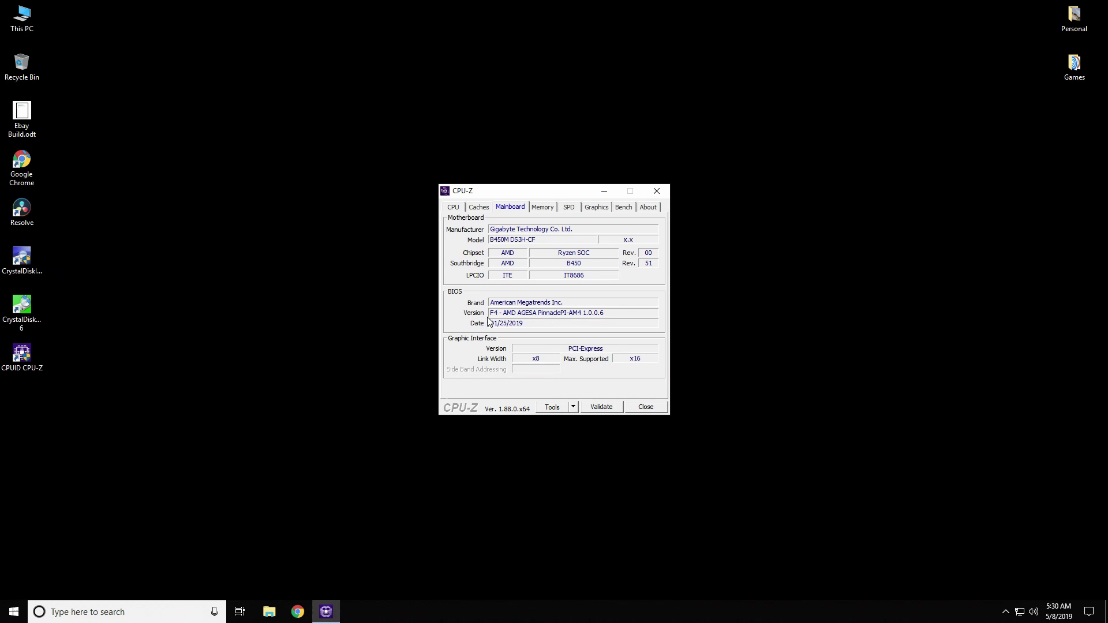
pyautogui.click(605, 191)
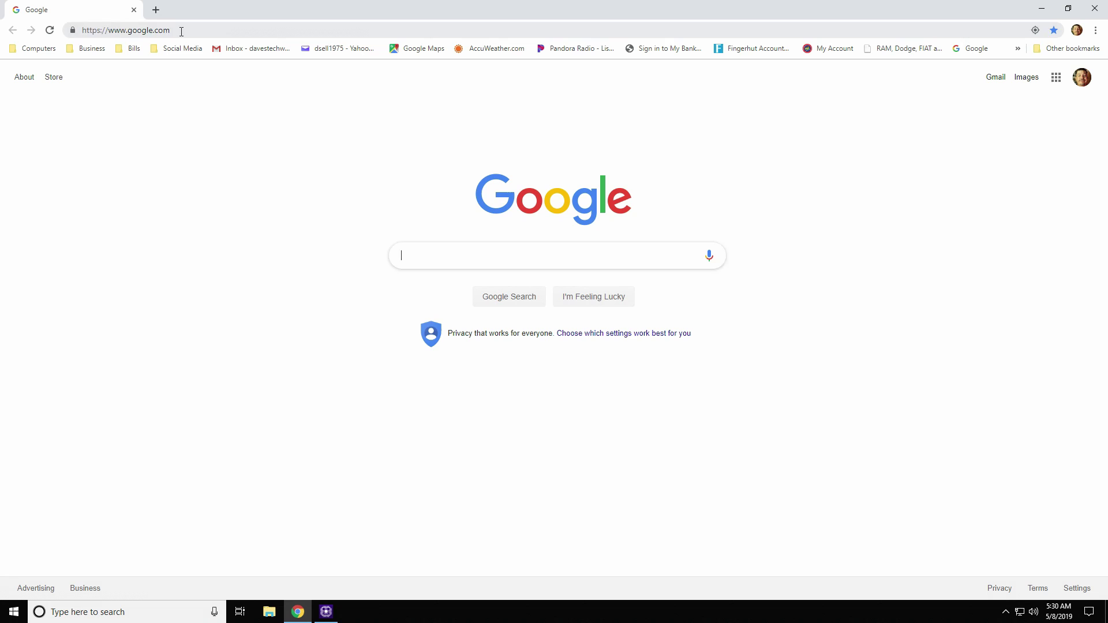
# Step: Search 'b45' in the address bar and open Gigabyte's B450M DS3H (rev. 1.0) support page
pyautogui.click(181, 31)
pyautogui.write('b')
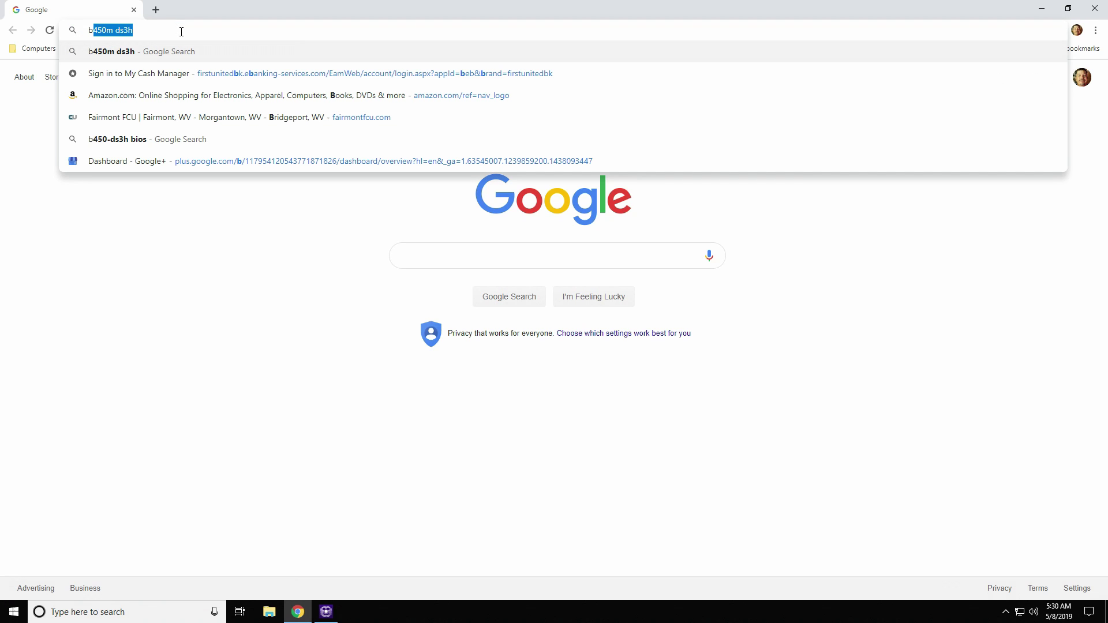
pyautogui.write('45')
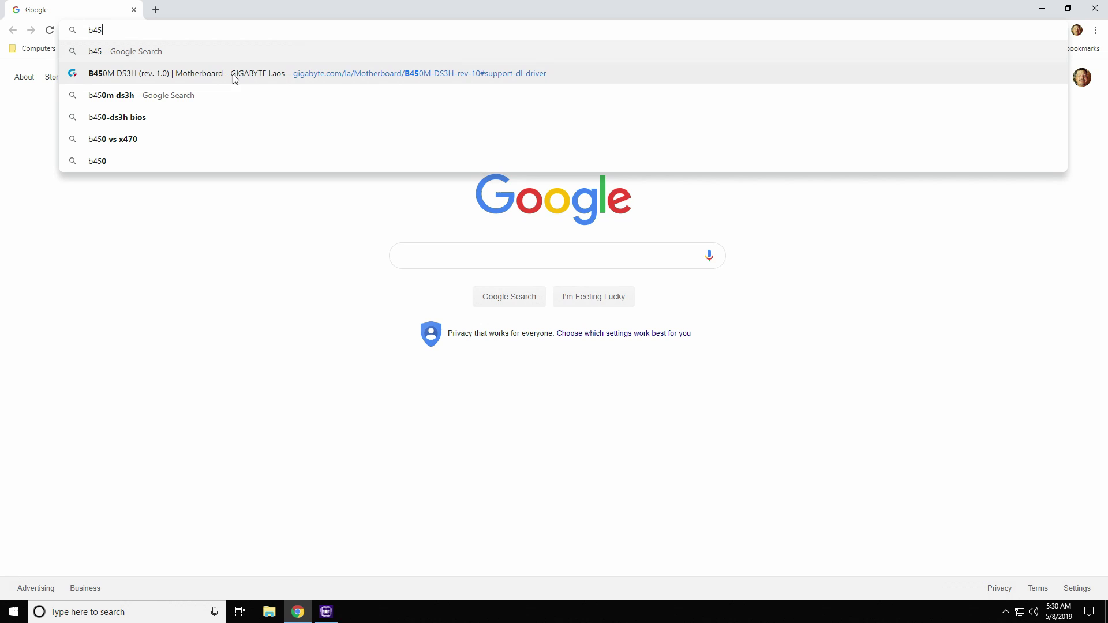
pyautogui.click(374, 84)
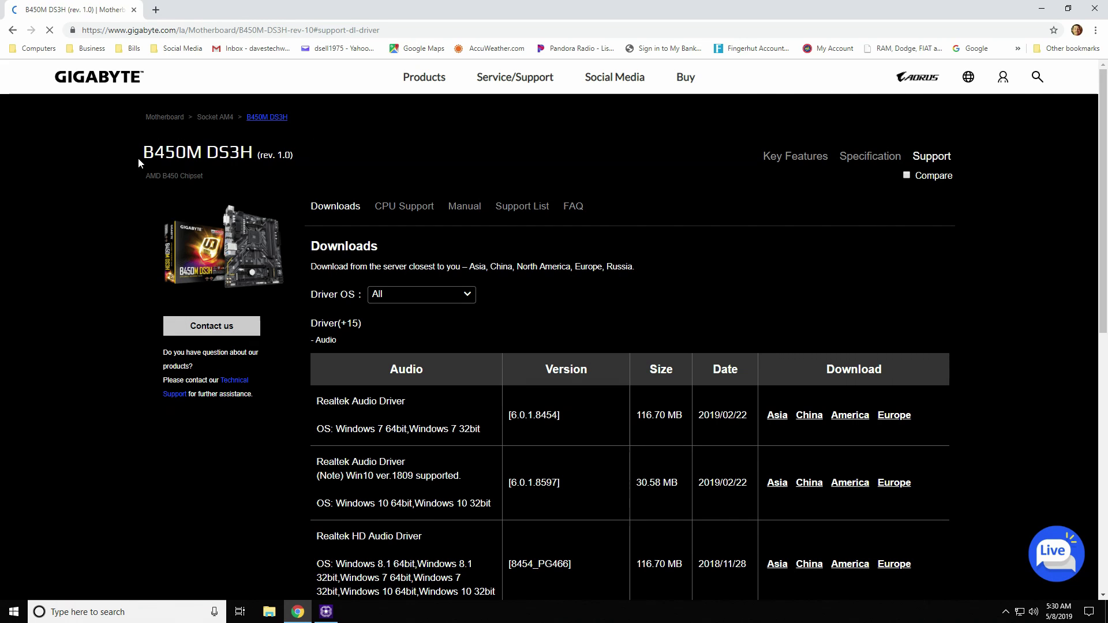
# Step: Scroll to the Downloads section and expand the BIOS list showing versions F30 through F1
pyautogui.moveTo(142, 154); pyautogui.dragTo(253, 155)
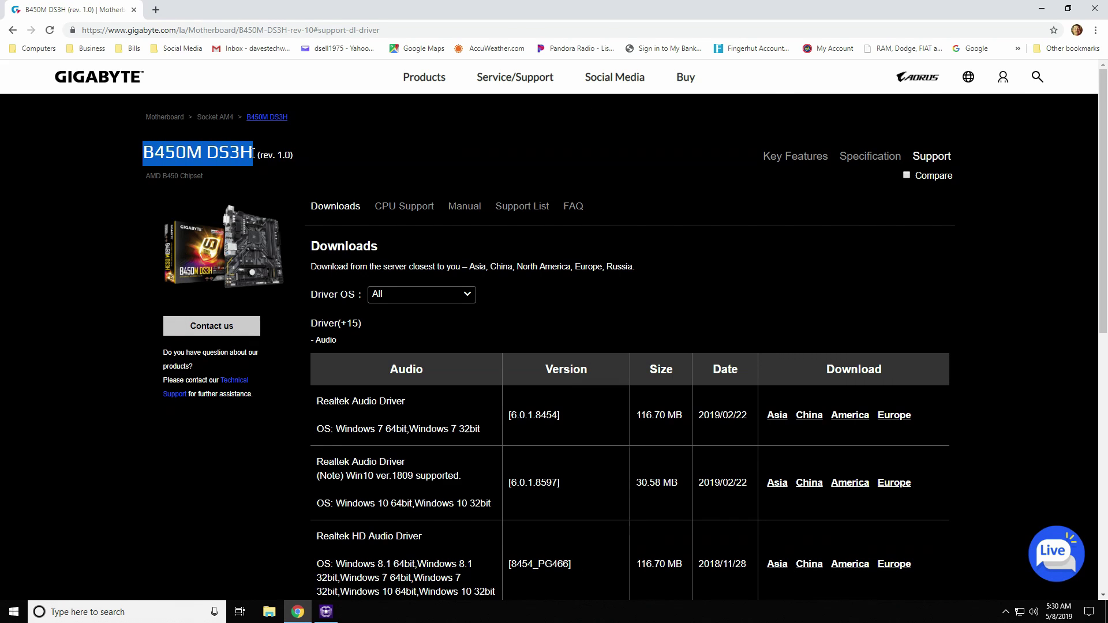
pyautogui.click(71, 150)
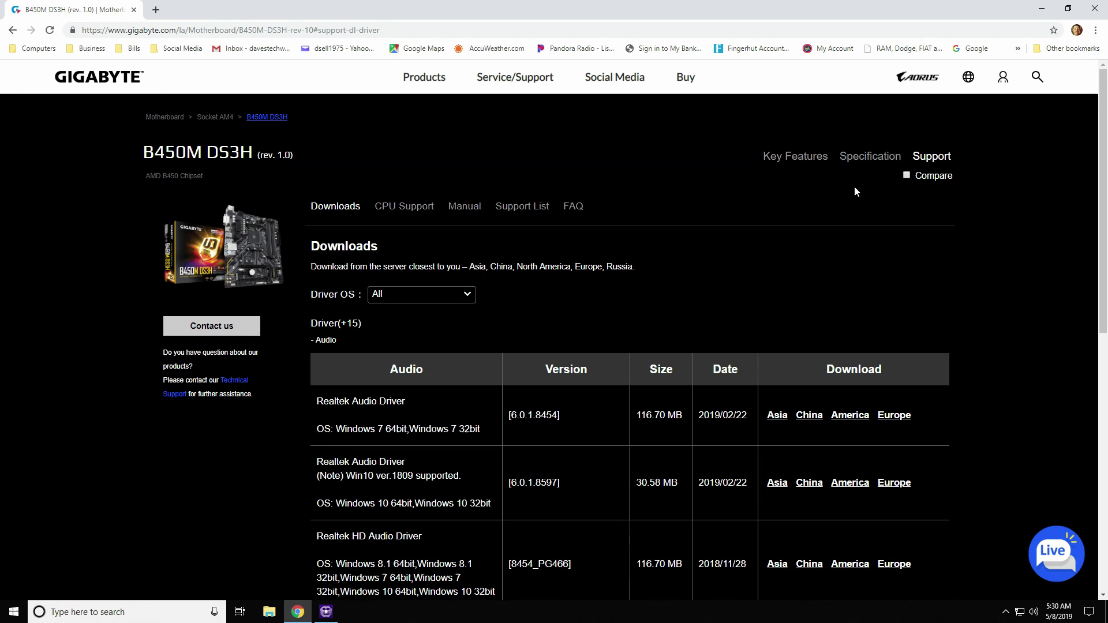
pyautogui.scroll(-5, 355, 194)
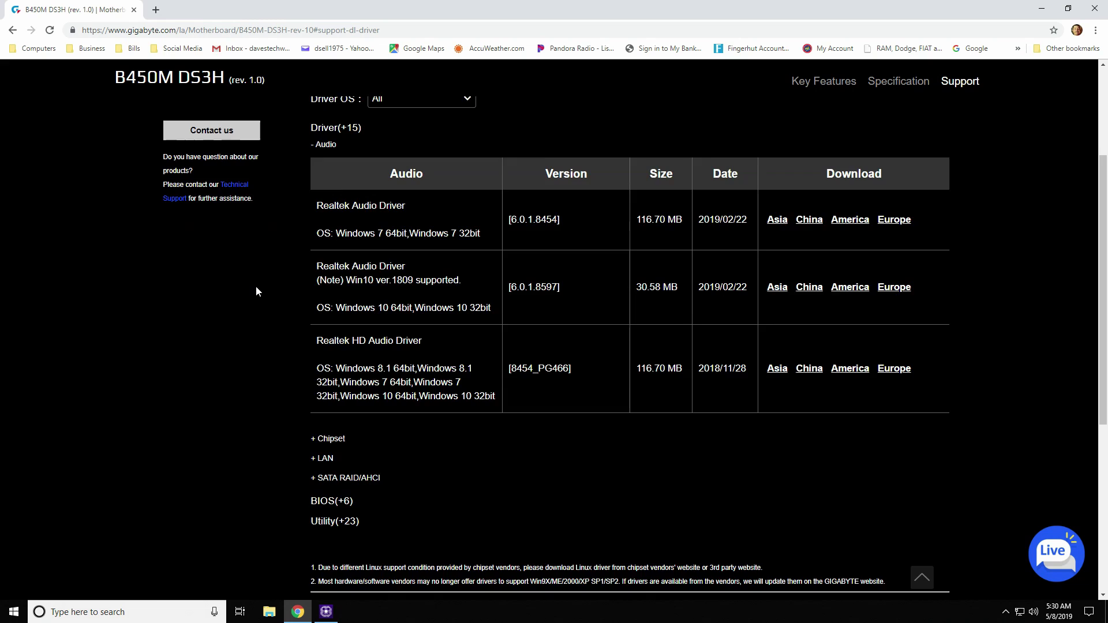
pyautogui.scroll(2, 251, 291)
pyautogui.scroll(-2, 290, 404)
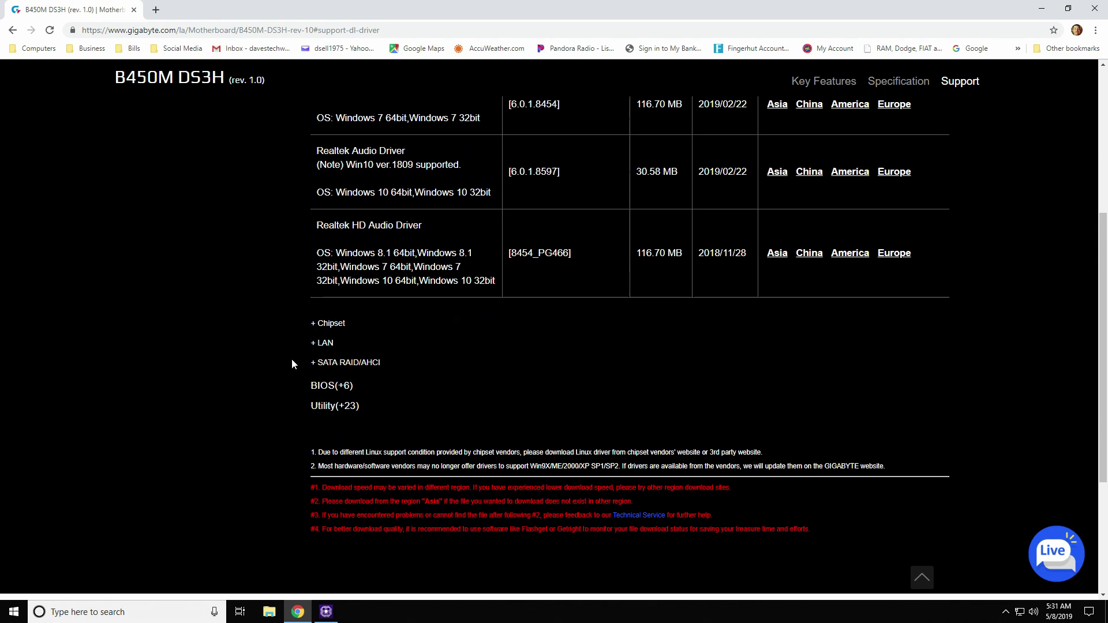
pyautogui.click(316, 386)
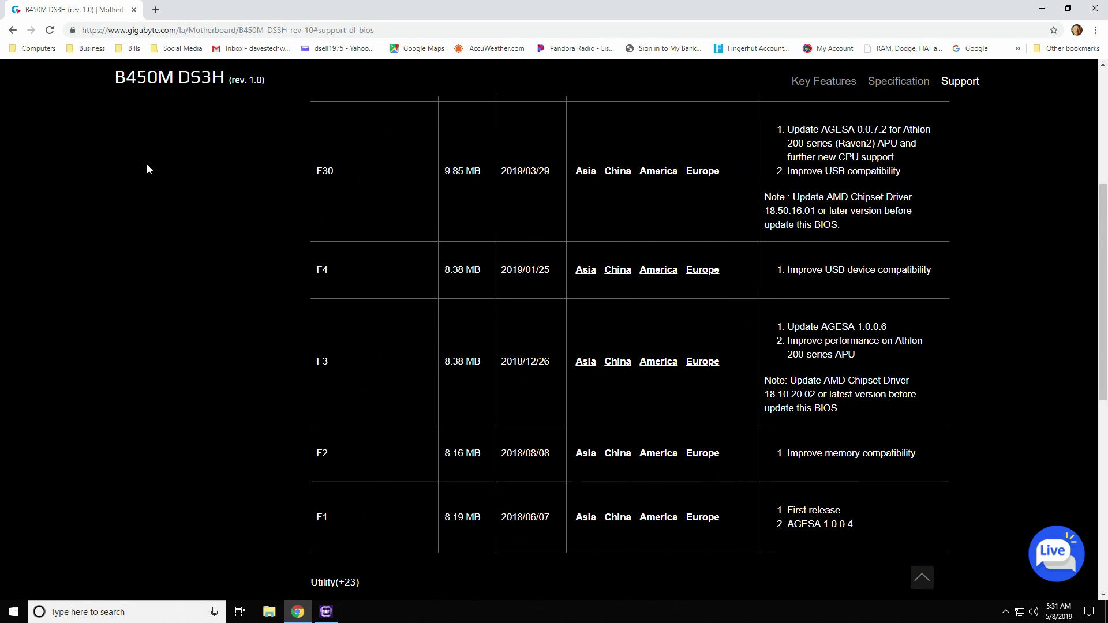
pyautogui.scroll(-2, 133, 186)
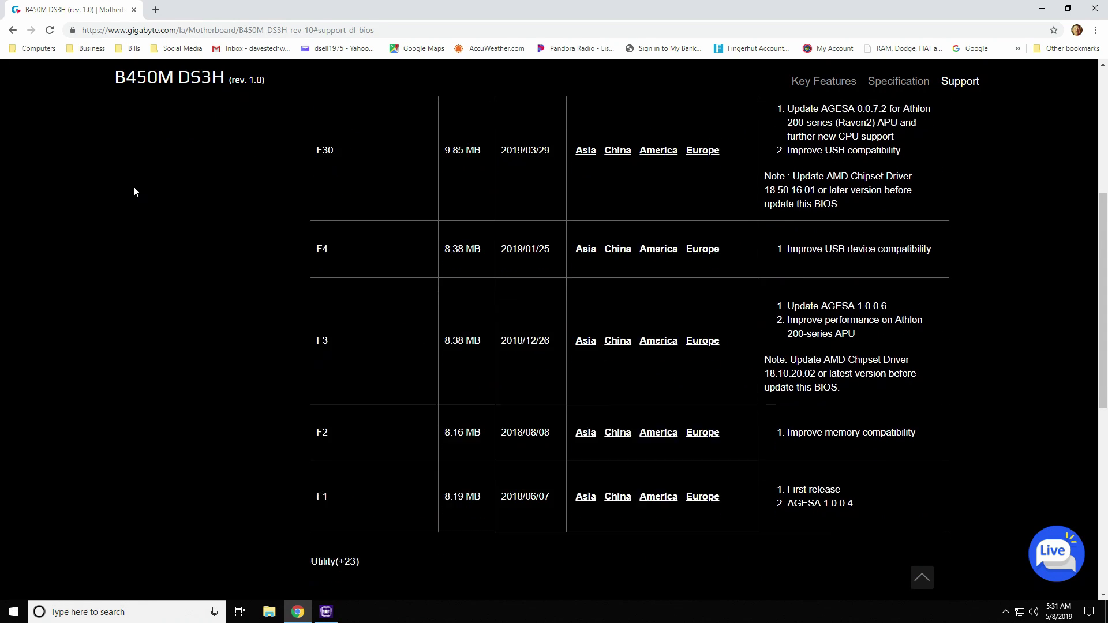
# Step: Recheck the F4 version in CPU-Z and find F4's 2019/01/25 release date in the table
pyautogui.click(326, 611)
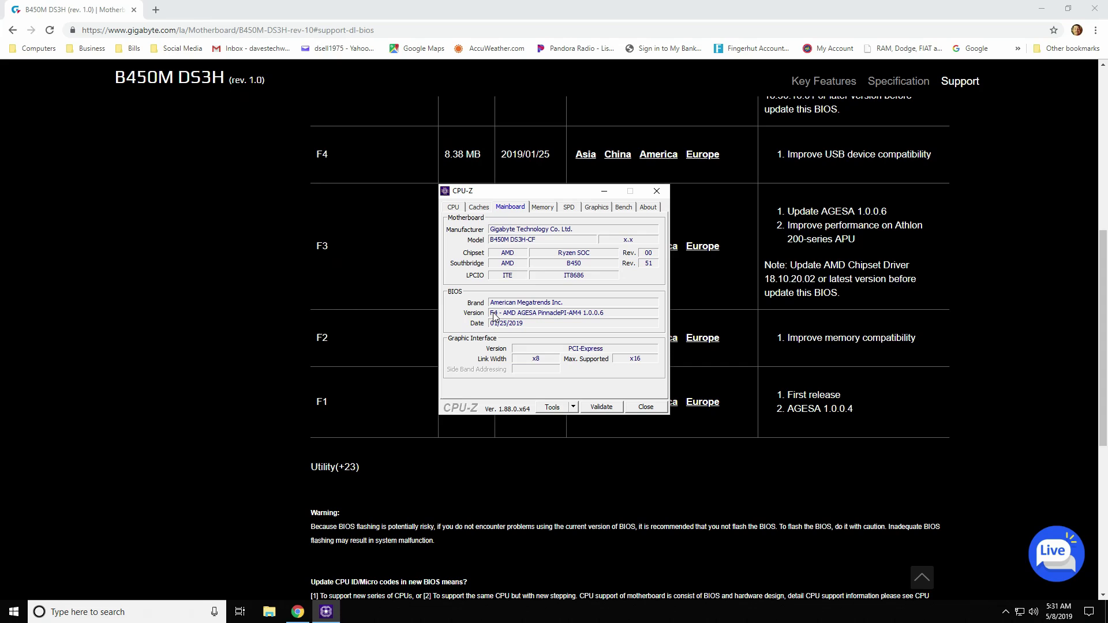
pyautogui.click(605, 191)
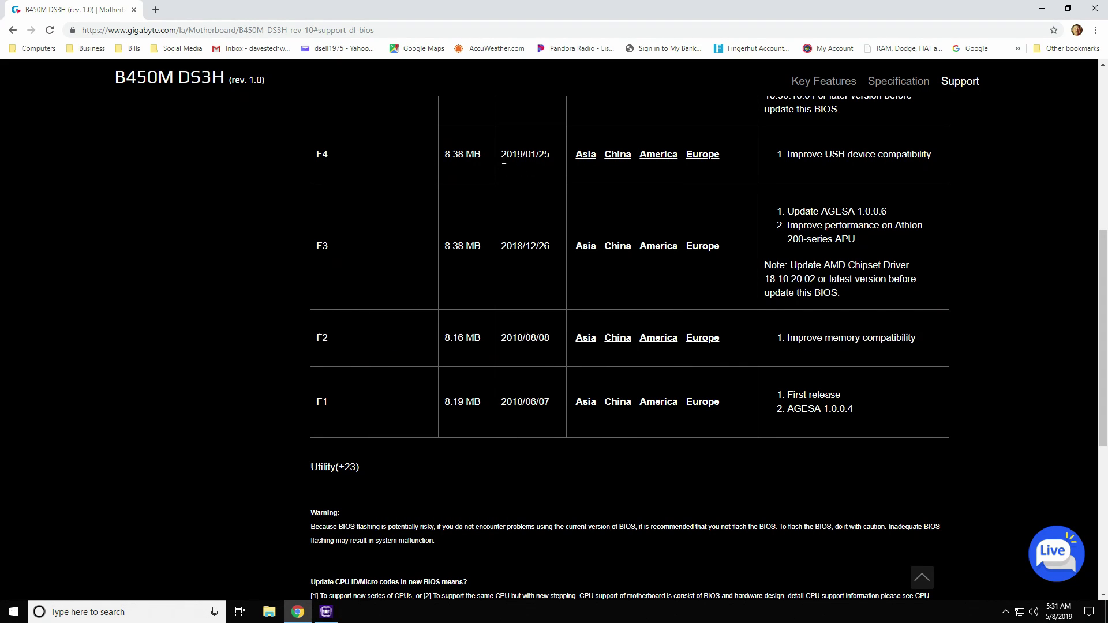
pyautogui.moveTo(548, 155); pyautogui.dragTo(503, 157)
pyautogui.scroll(4, 207, 254)
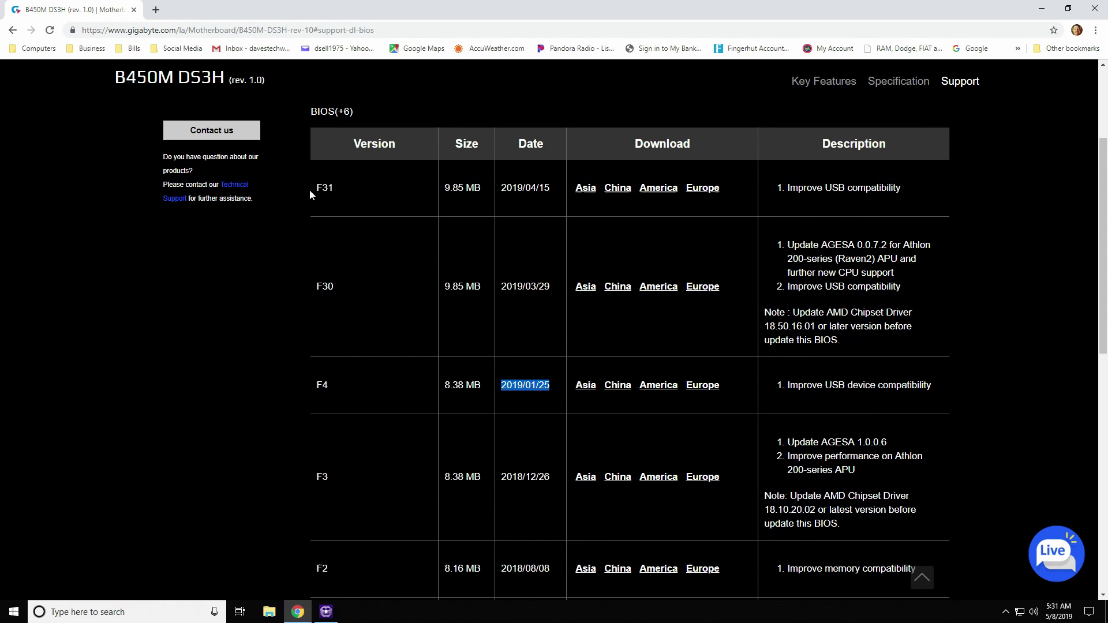
# Step: Review the newest F31 entry: 9.85 MB file size and 2019/04/15 release date
pyautogui.moveTo(310, 190); pyautogui.dragTo(351, 188)
pyautogui.click(352, 188)
pyautogui.moveTo(443, 188); pyautogui.dragTo(490, 191)
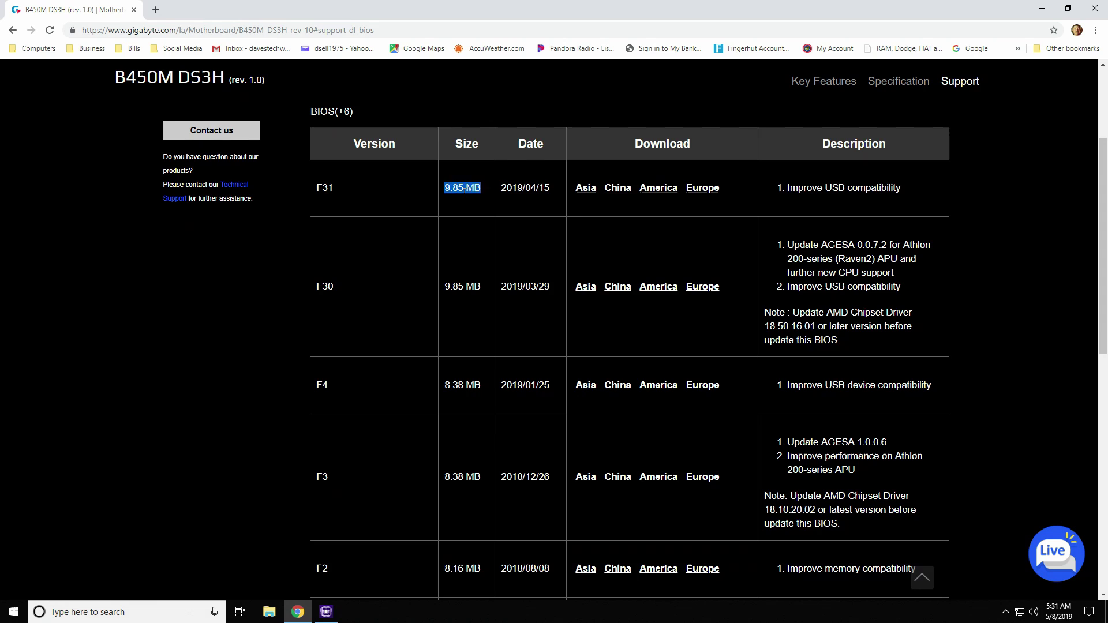
pyautogui.click(464, 193)
pyautogui.moveTo(500, 189); pyautogui.dragTo(550, 188)
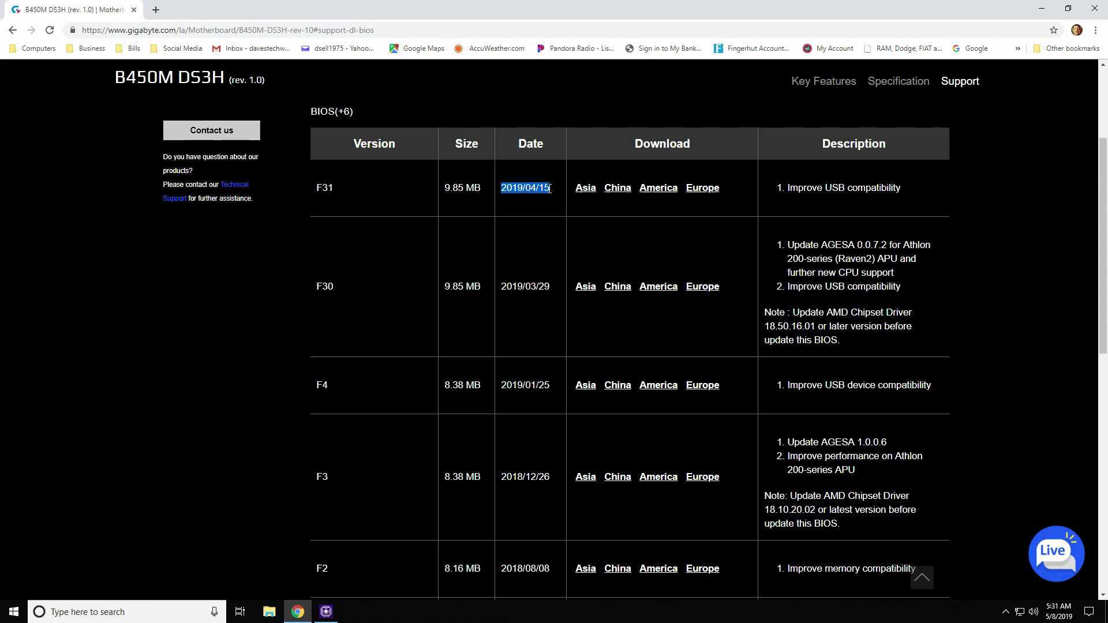
pyautogui.click(527, 187)
pyautogui.scroll(-1, 826, 392)
pyautogui.scroll(-1, 825, 393)
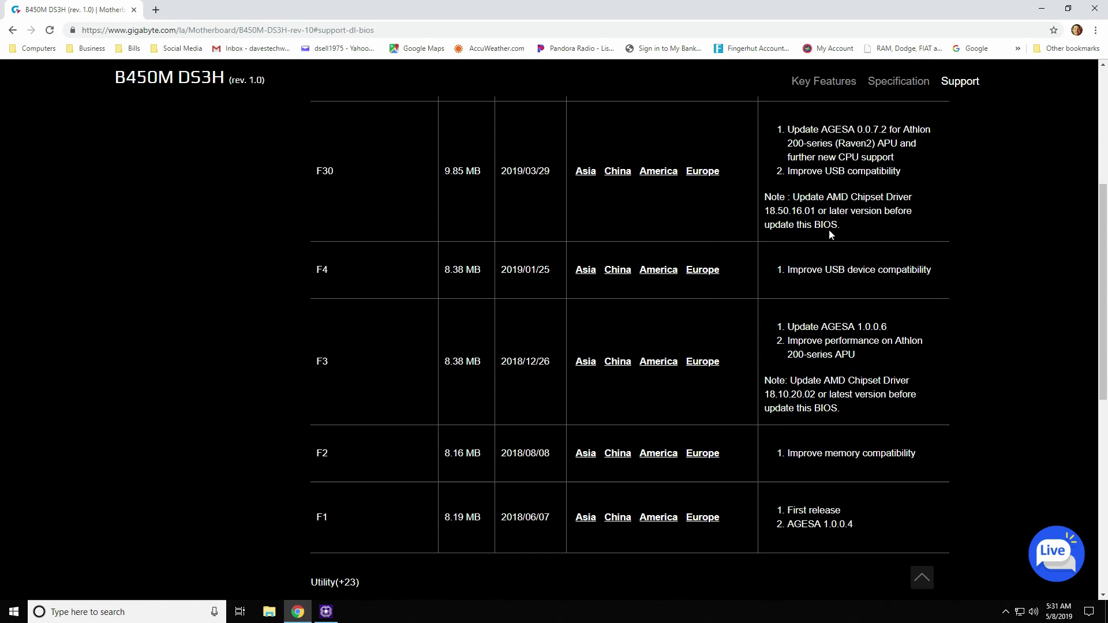
pyautogui.scroll(4, 814, 340)
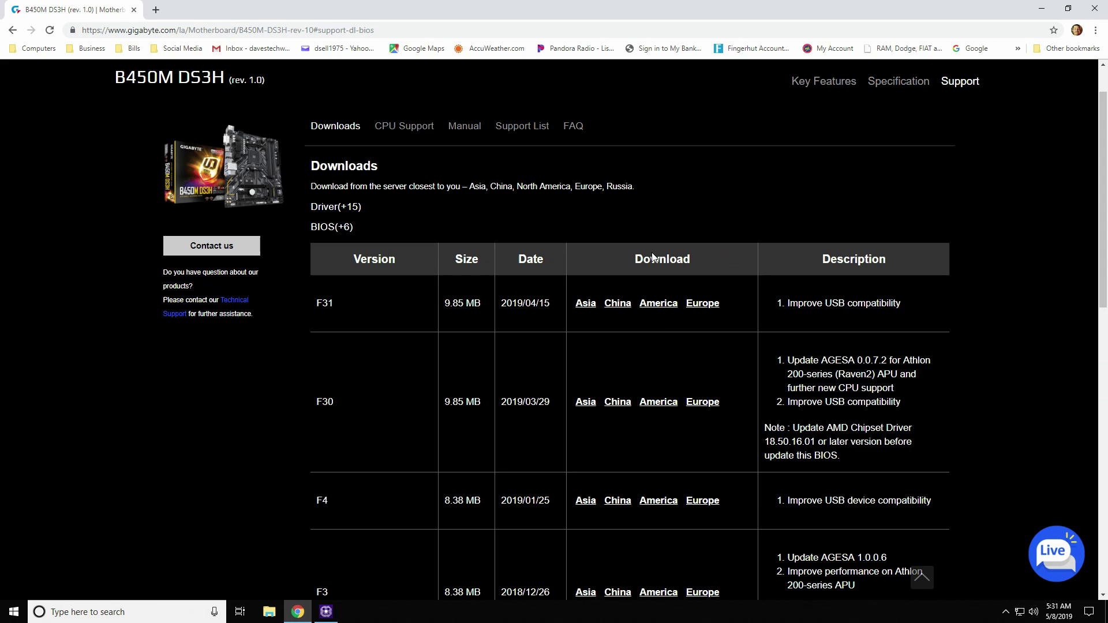
# Step: Download the F31 BIOS zip from the America server to Downloads and open it
pyautogui.click(671, 306)
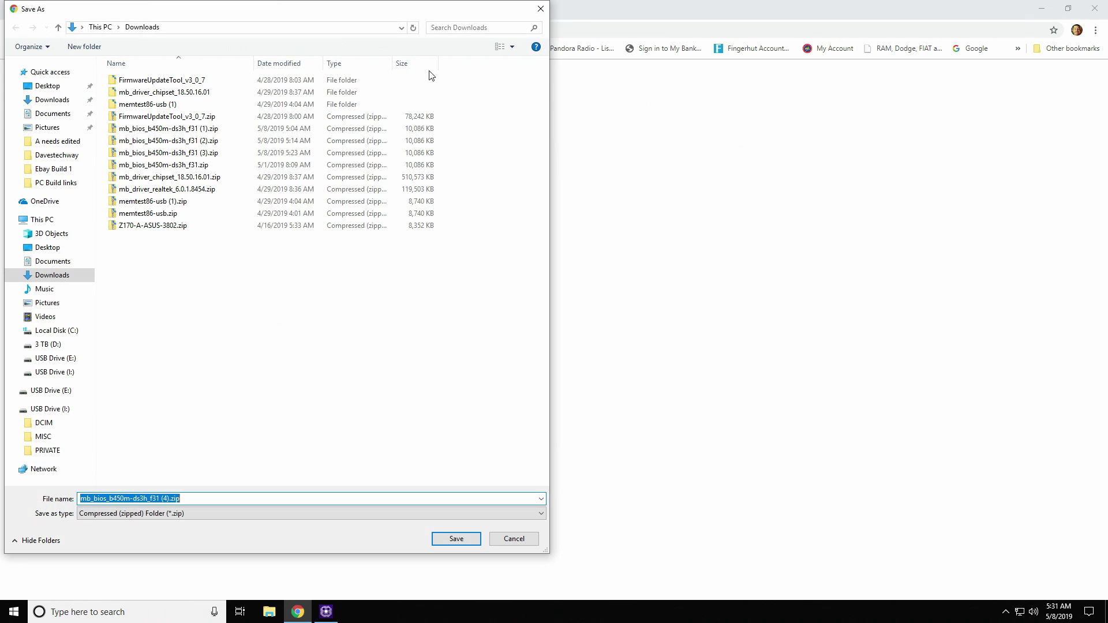
pyautogui.click(457, 543)
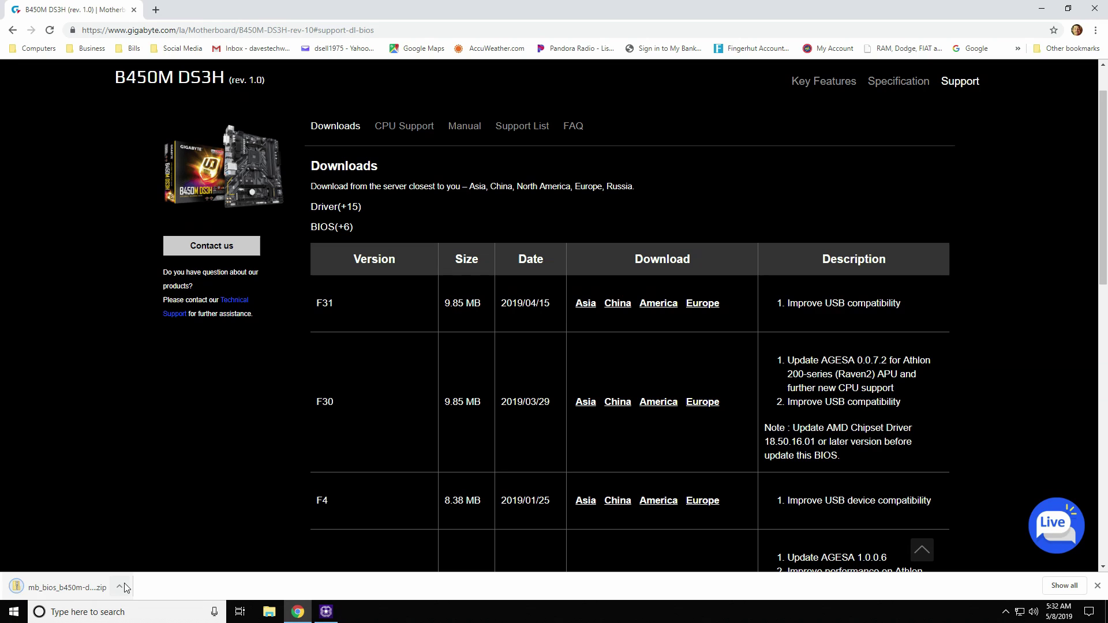
pyautogui.click(119, 587)
pyautogui.click(141, 515)
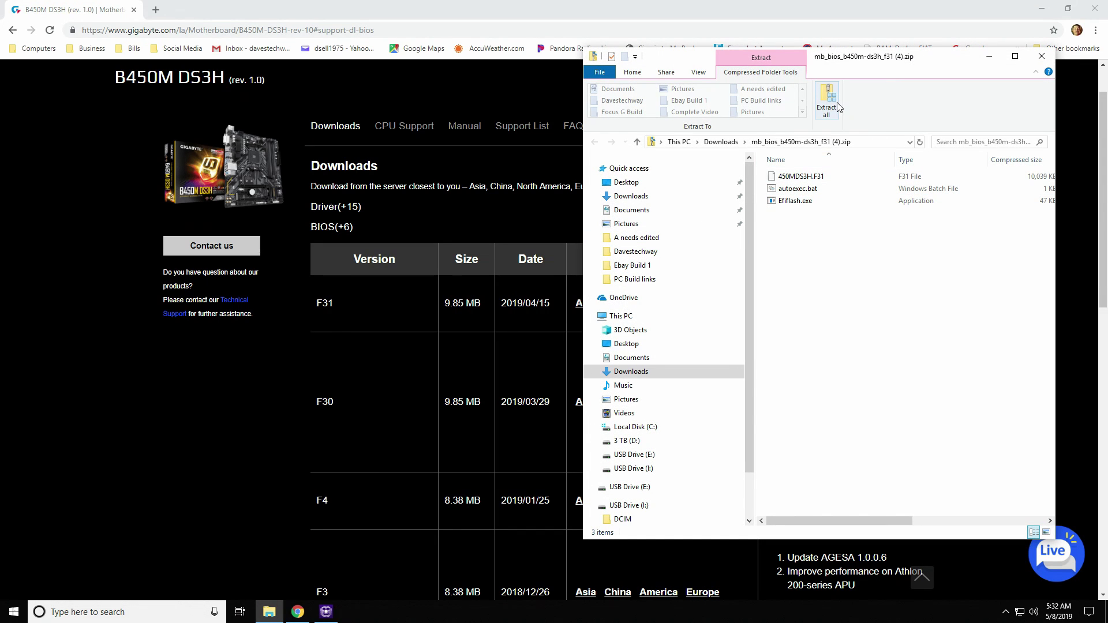
# Step: Extract the BIOS zip's files onto USB Drive (E:)
pyautogui.click(826, 101)
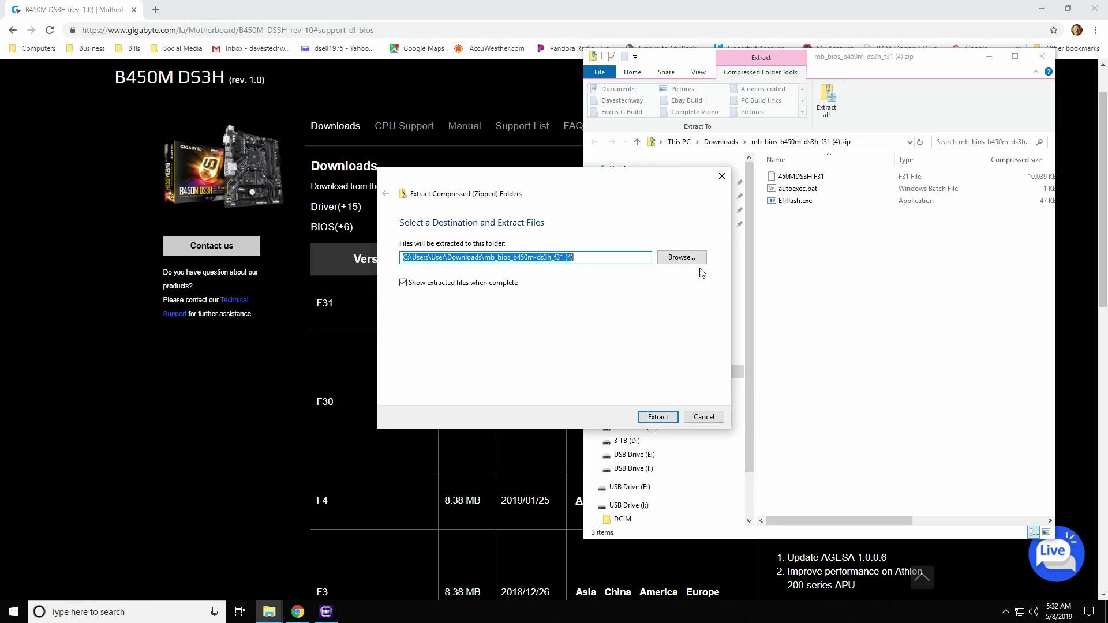
pyautogui.press('Tab')
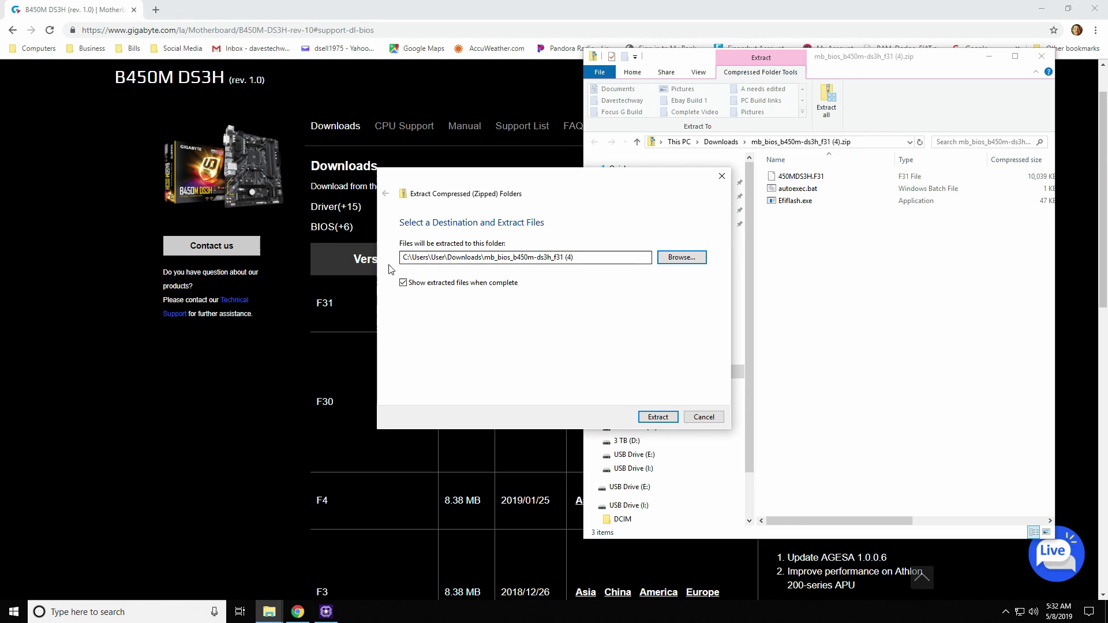
pyautogui.click(676, 257)
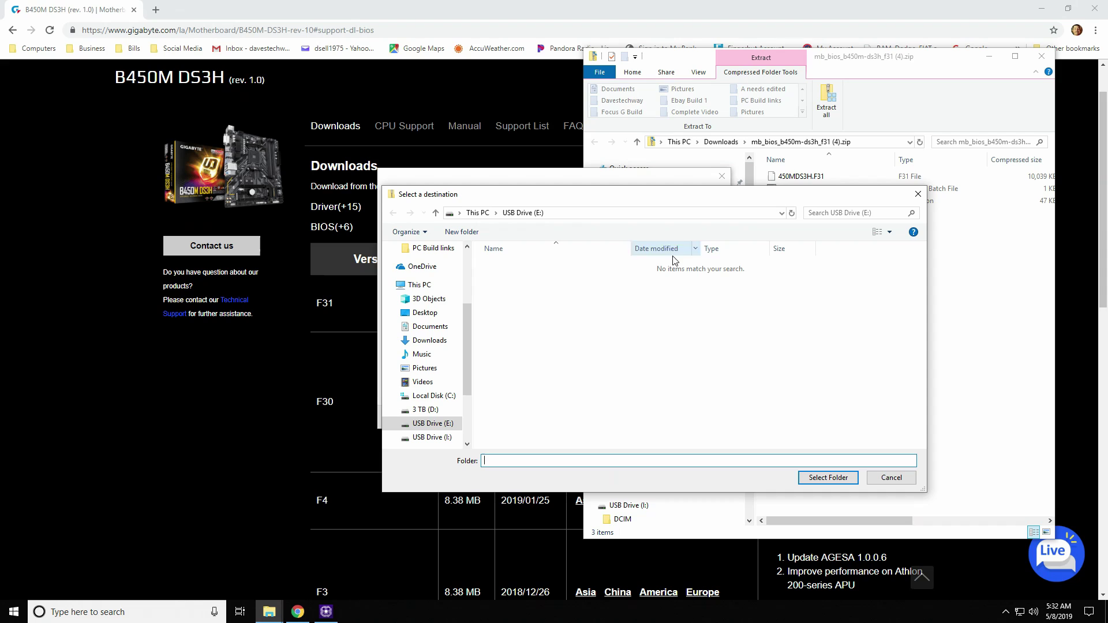
pyautogui.click(461, 344)
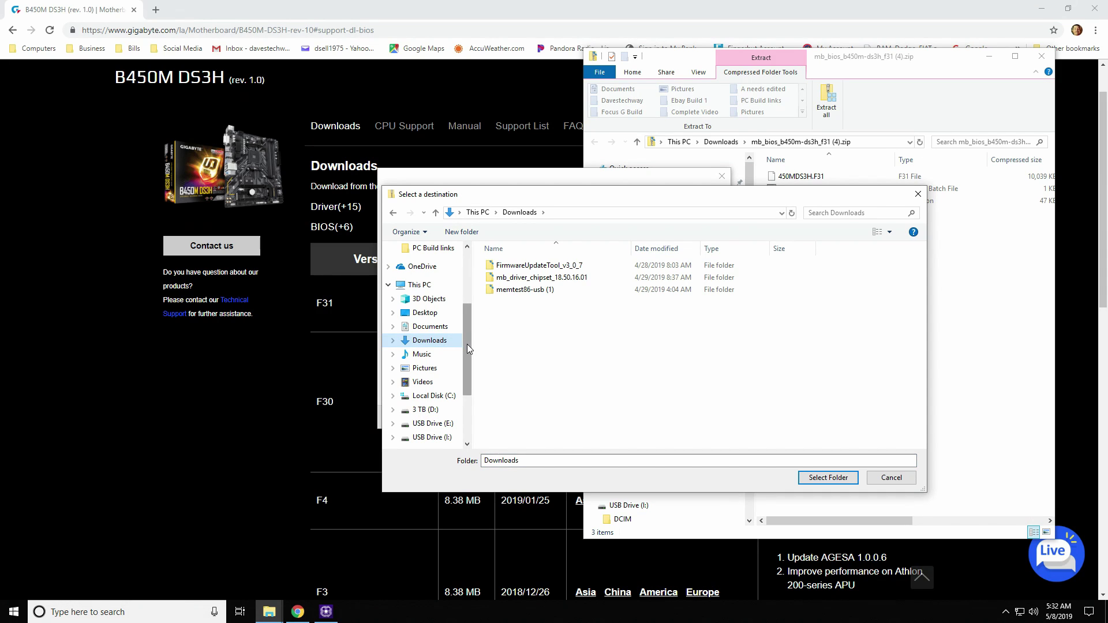
pyautogui.moveTo(466, 344); pyautogui.dragTo(467, 363)
pyautogui.click(424, 376)
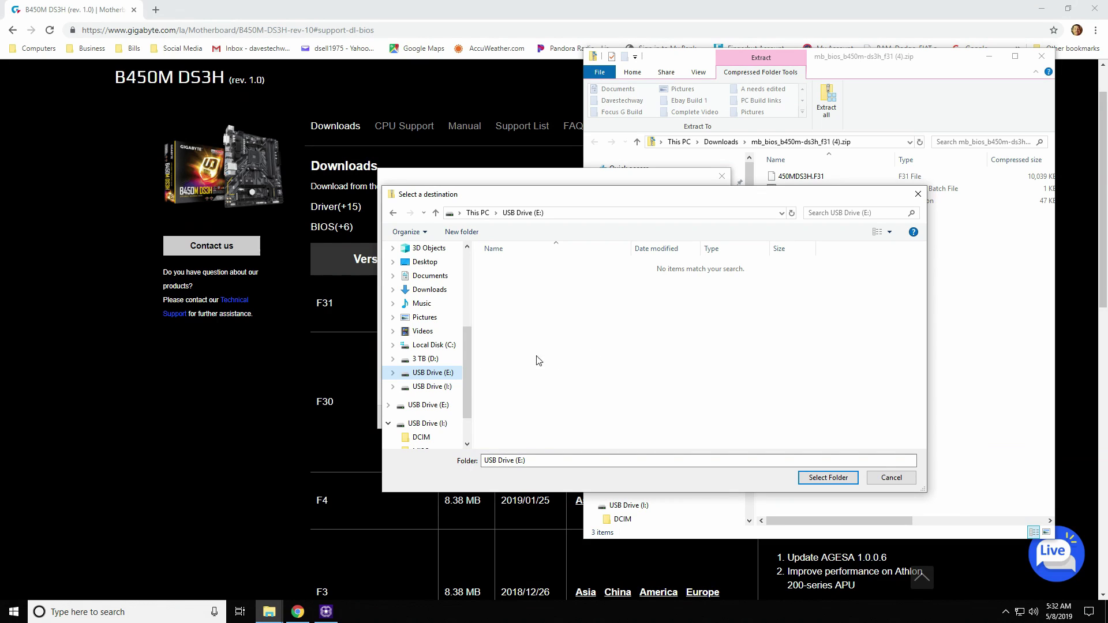
pyautogui.click(820, 475)
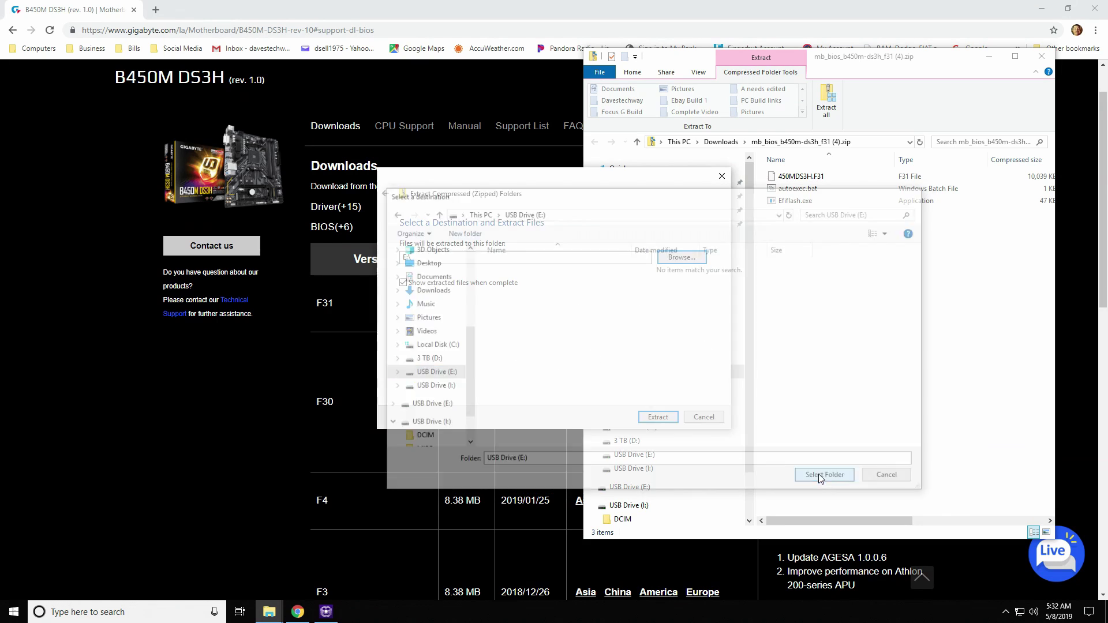
pyautogui.click(654, 416)
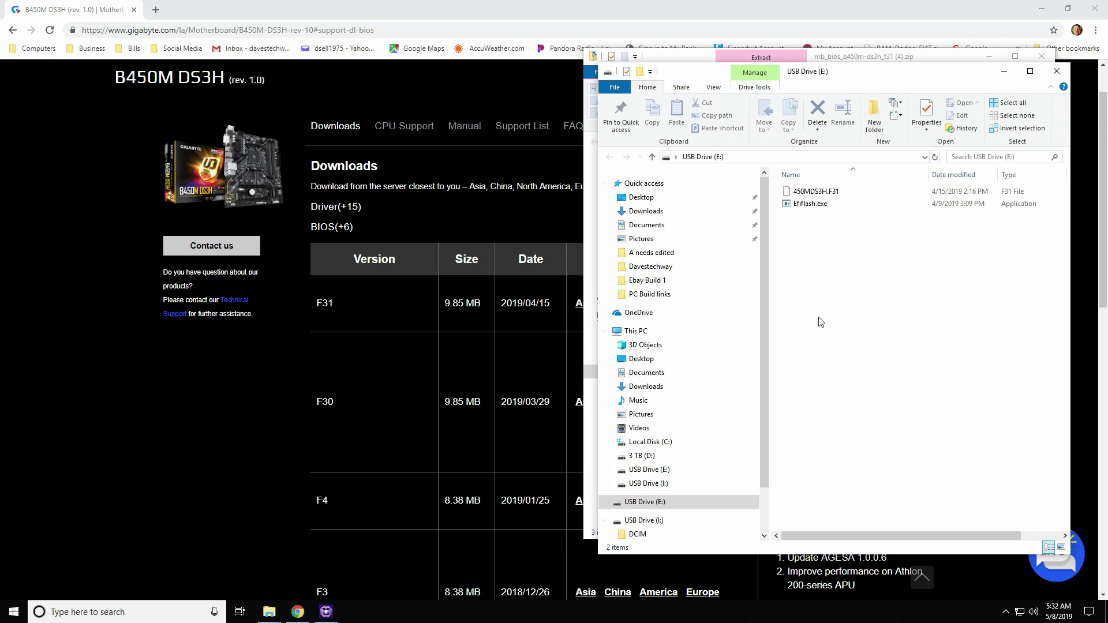
# Step: Check 450MDS3H.F31 and Efiflash.exe are on the drive, then close both Explorer windows
pyautogui.moveTo(813, 224); pyautogui.dragTo(816, 197)
pyautogui.click(856, 294)
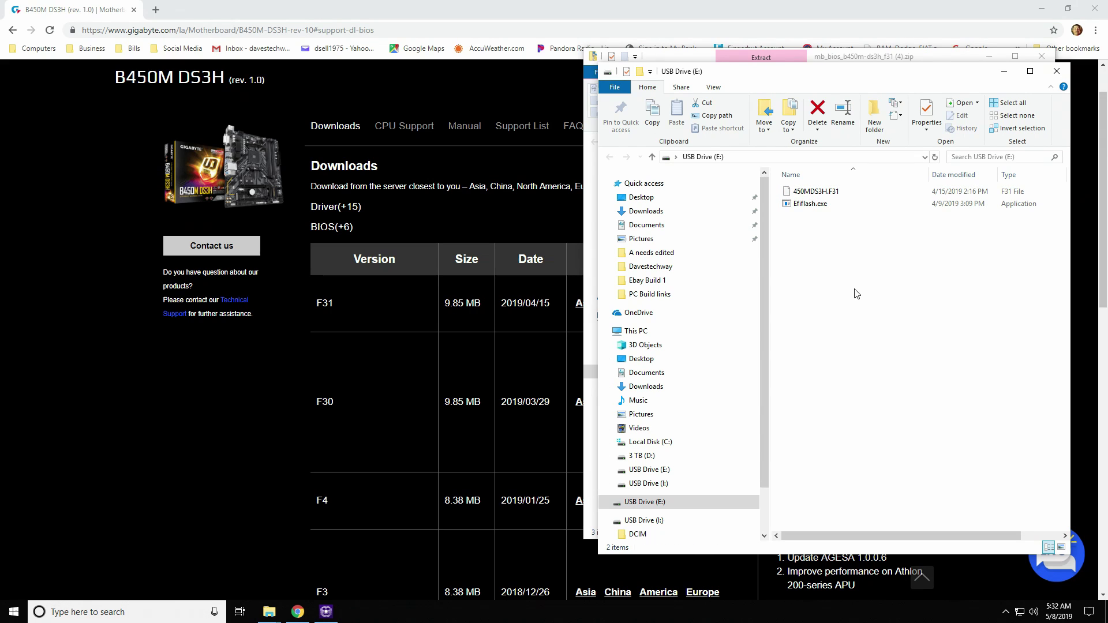
pyautogui.moveTo(1002, 224); pyautogui.dragTo(996, 190)
pyautogui.click(824, 260)
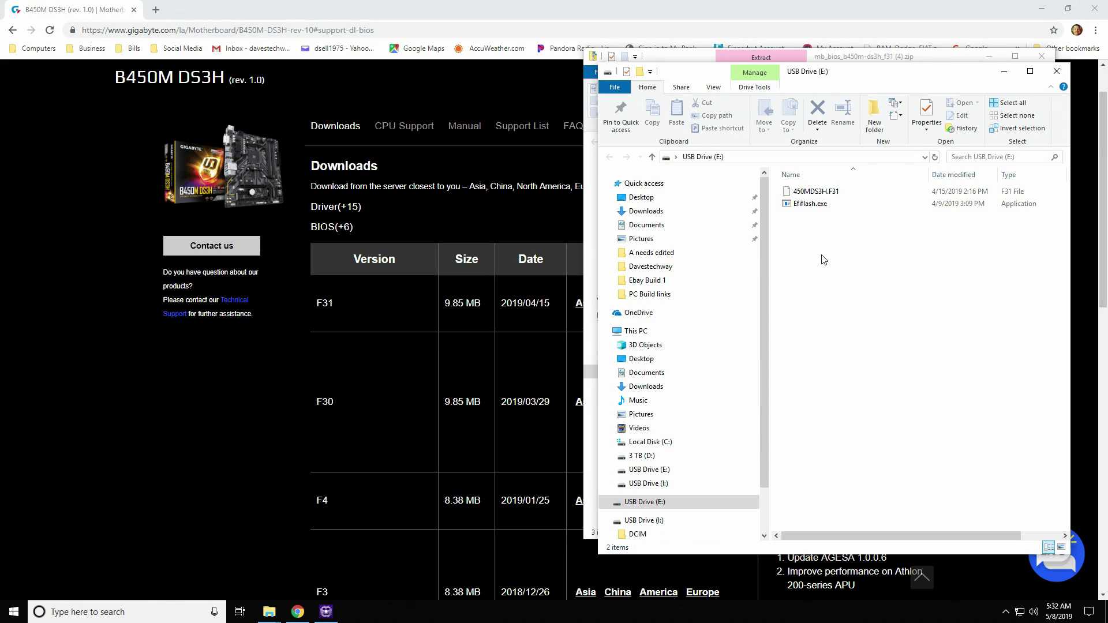
pyautogui.click(1057, 72)
pyautogui.click(1042, 56)
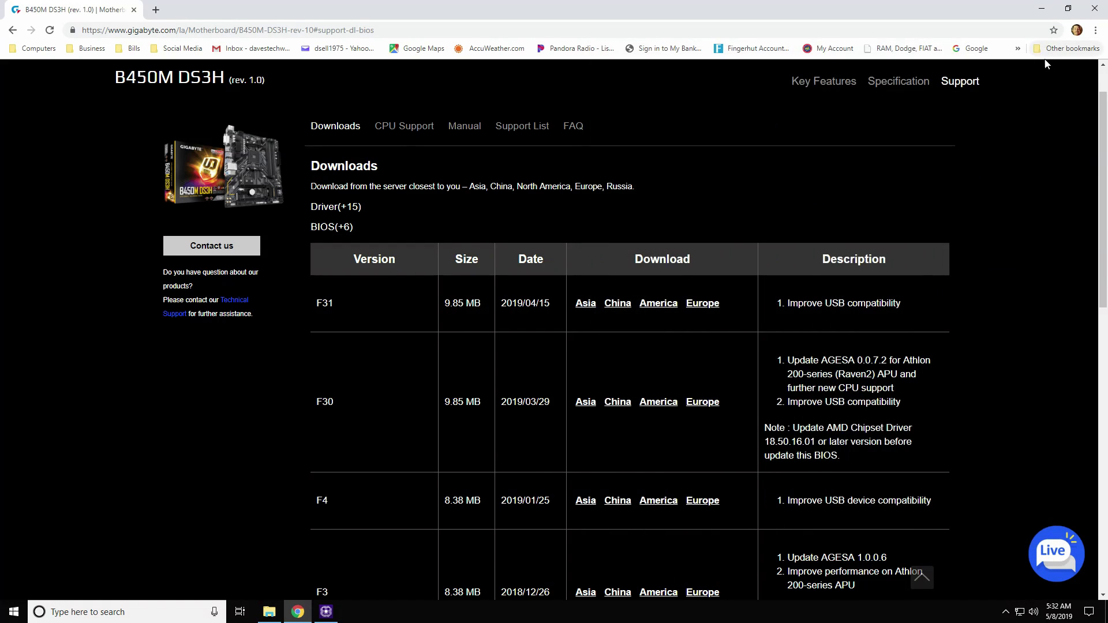
# Step: Close Chrome and restart Windows from the Start menu to enter BIOS setup
pyautogui.click(1094, 8)
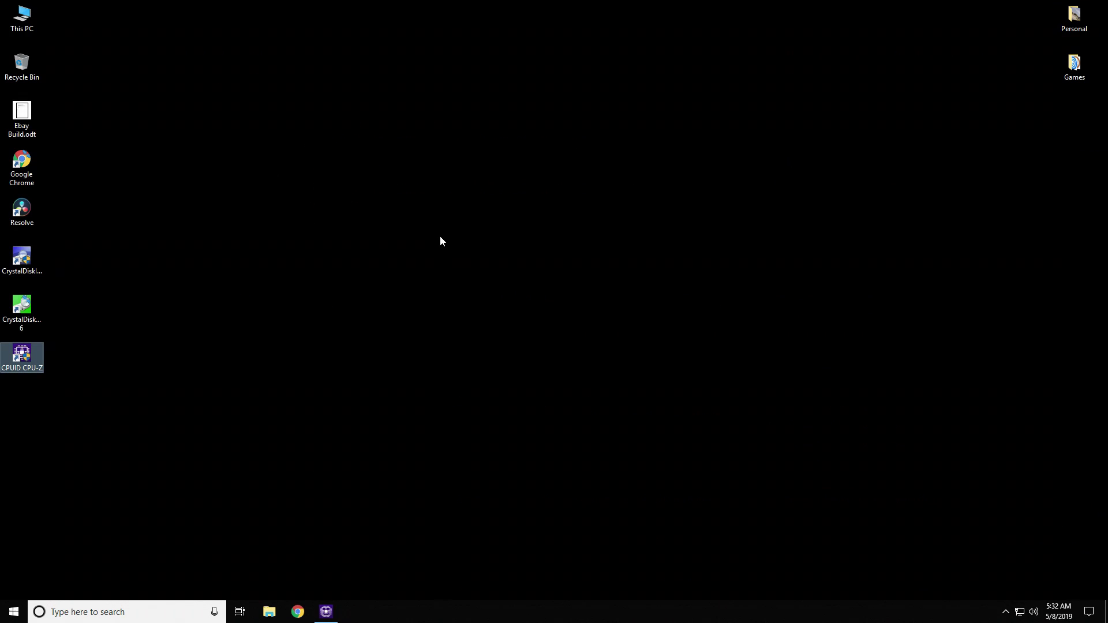
pyautogui.click(7, 609)
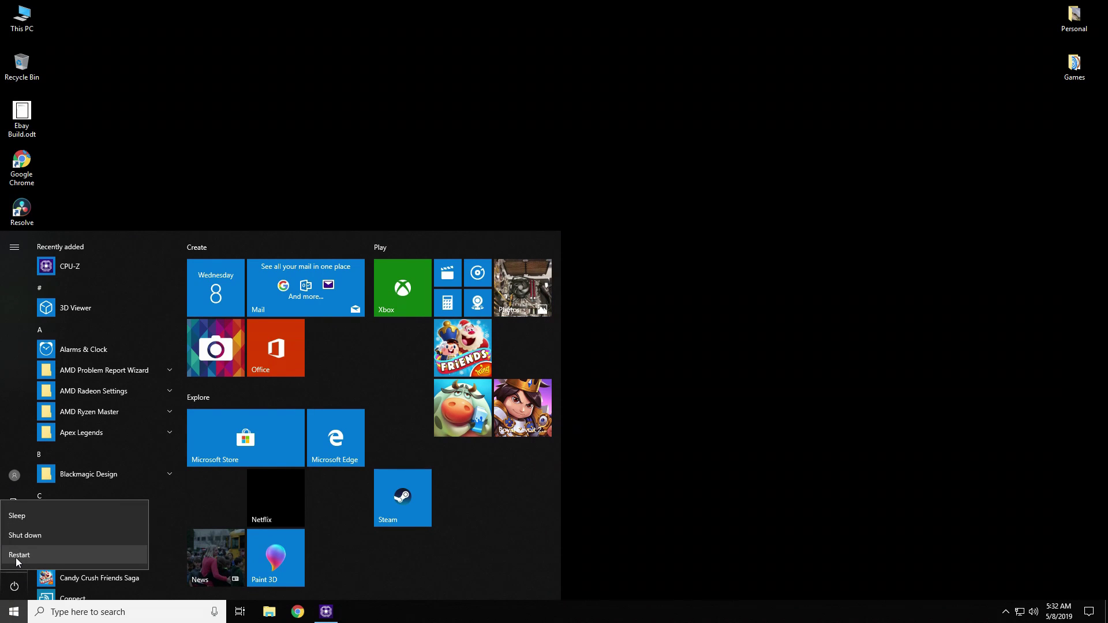
pyautogui.click(16, 560)
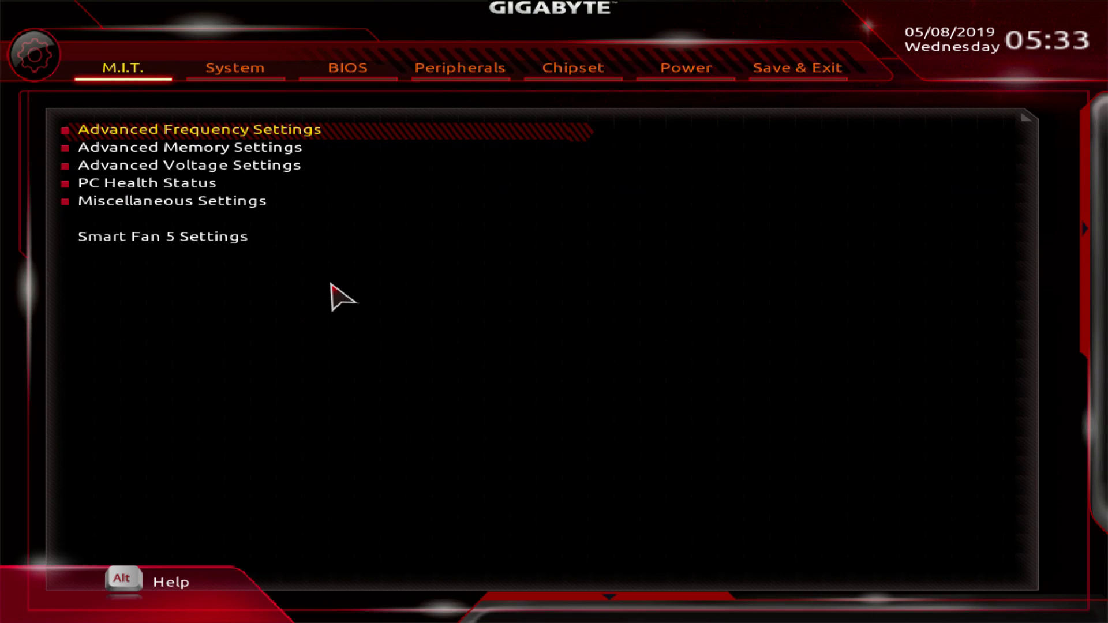
# Step: View the System page confirming the B450M DS3H runs BIOS F4 dated 01/25/2019
pyautogui.click(237, 81)
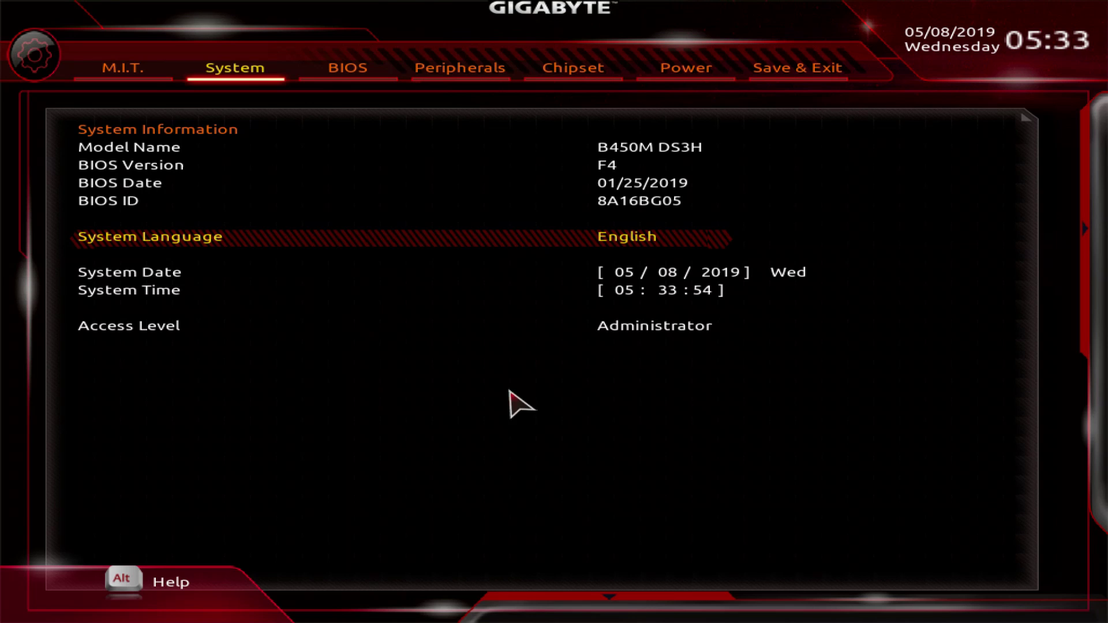
pyautogui.moveTo(611, 598)
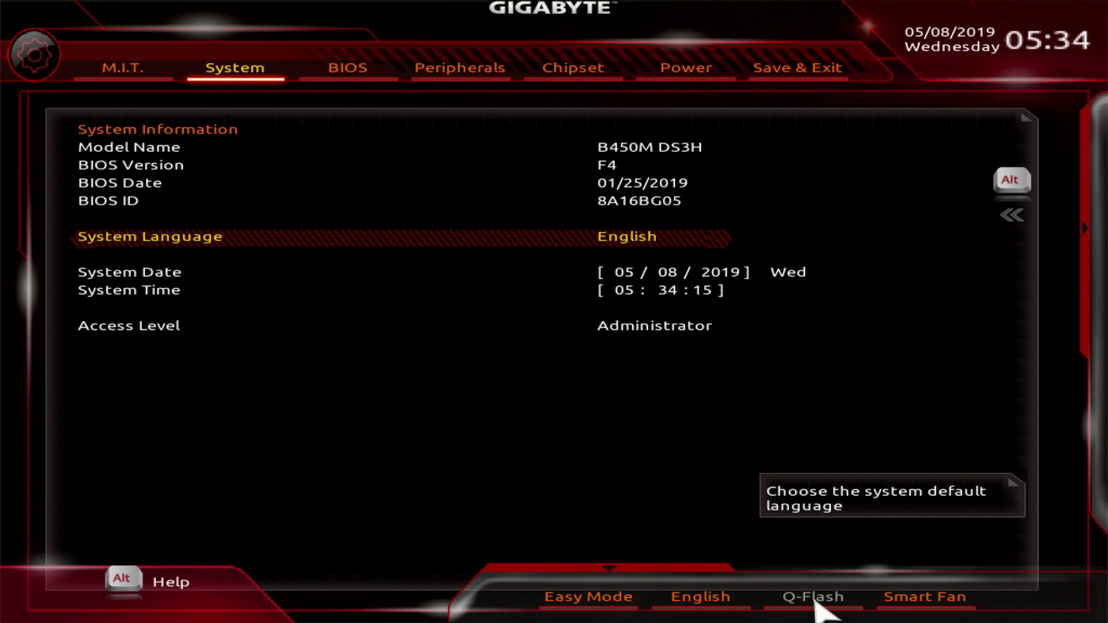
# Step: In Q-Flash, choose Update BIOS with 450MDS3H.F31 from the USB drive and proceed
pyautogui.click(816, 599)
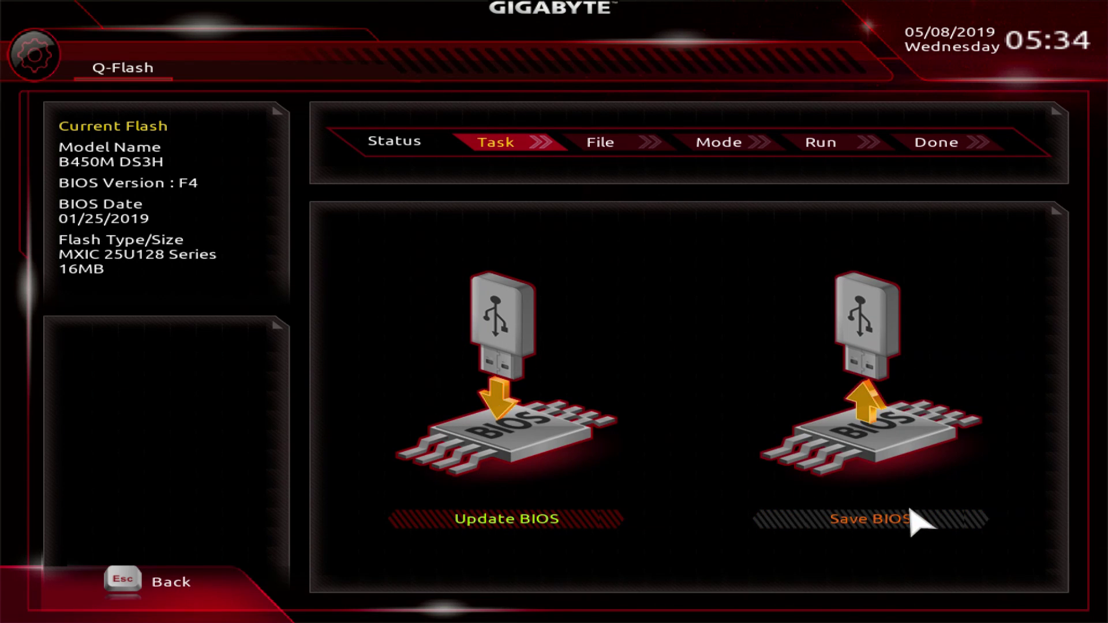
pyautogui.click(504, 373)
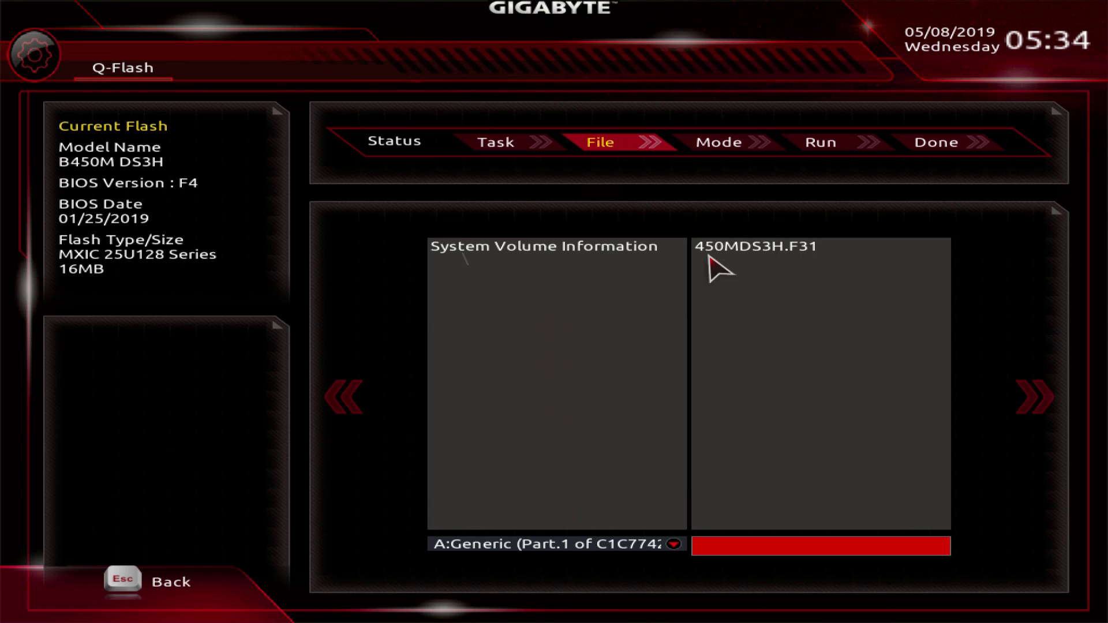
pyautogui.click(801, 253)
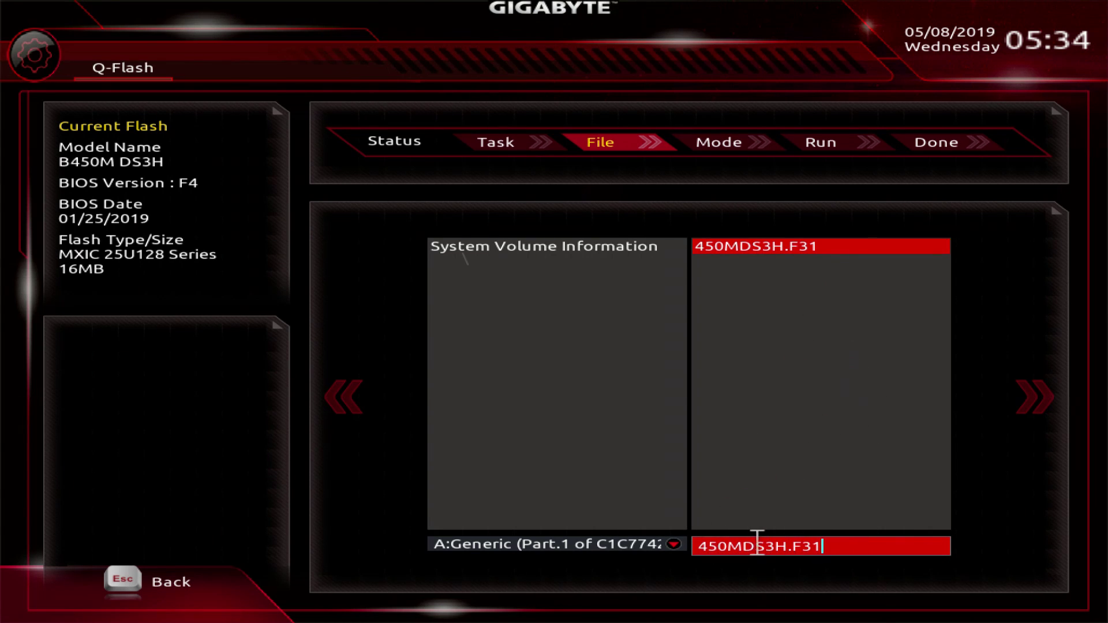
pyautogui.click(1034, 404)
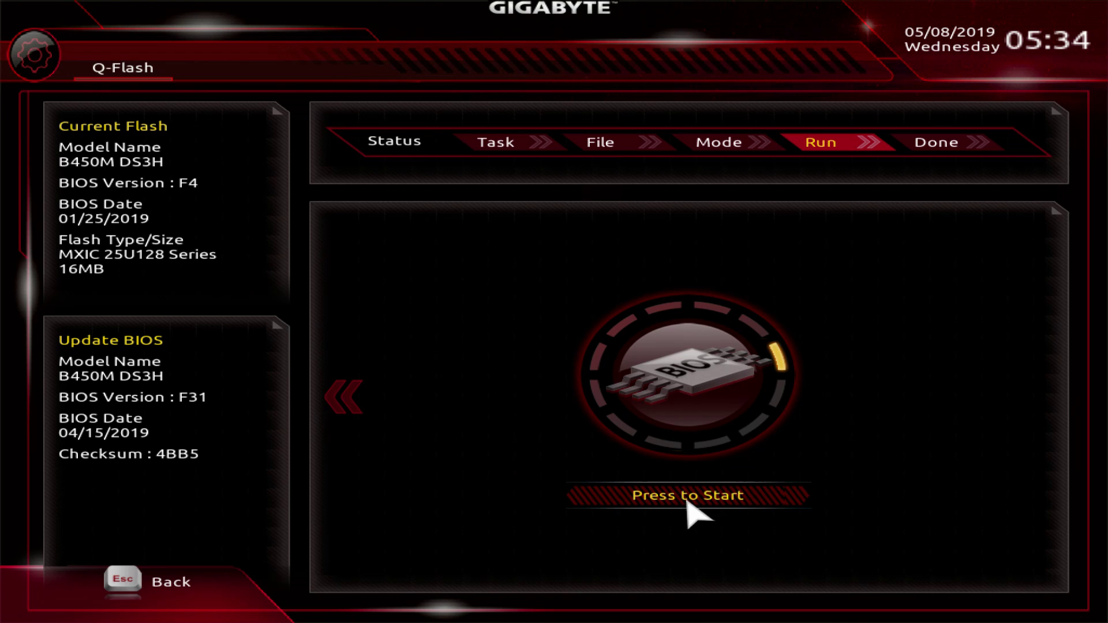
# Step: Start the F31 flash and let the PC reboot back to Windows
pyautogui.click(707, 501)
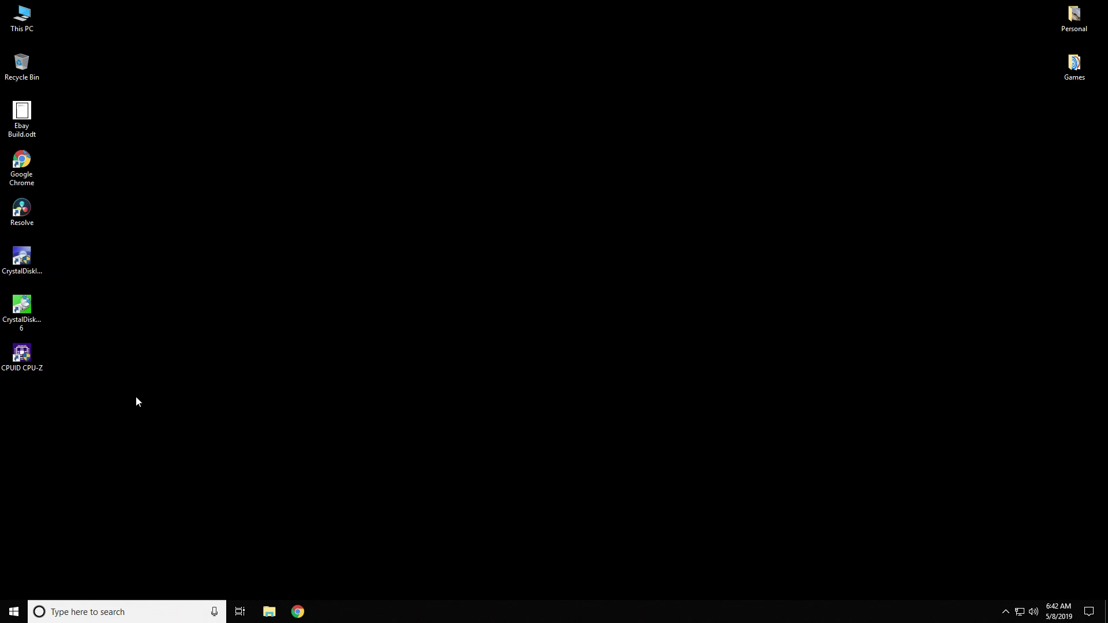
pyautogui.doubleClick(21, 352)
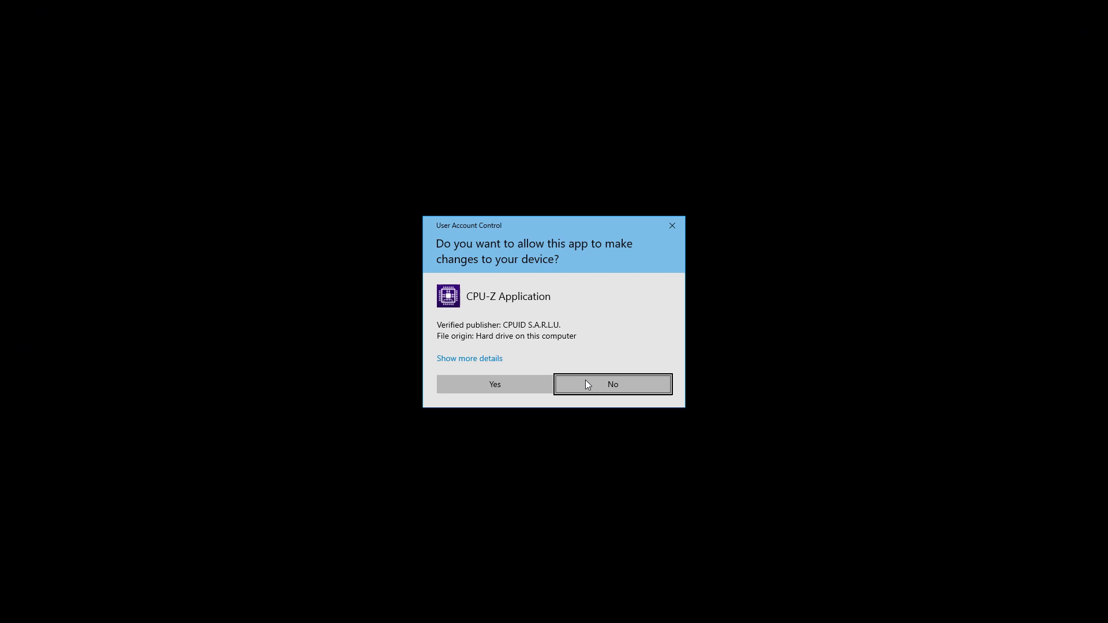
pyautogui.click(468, 379)
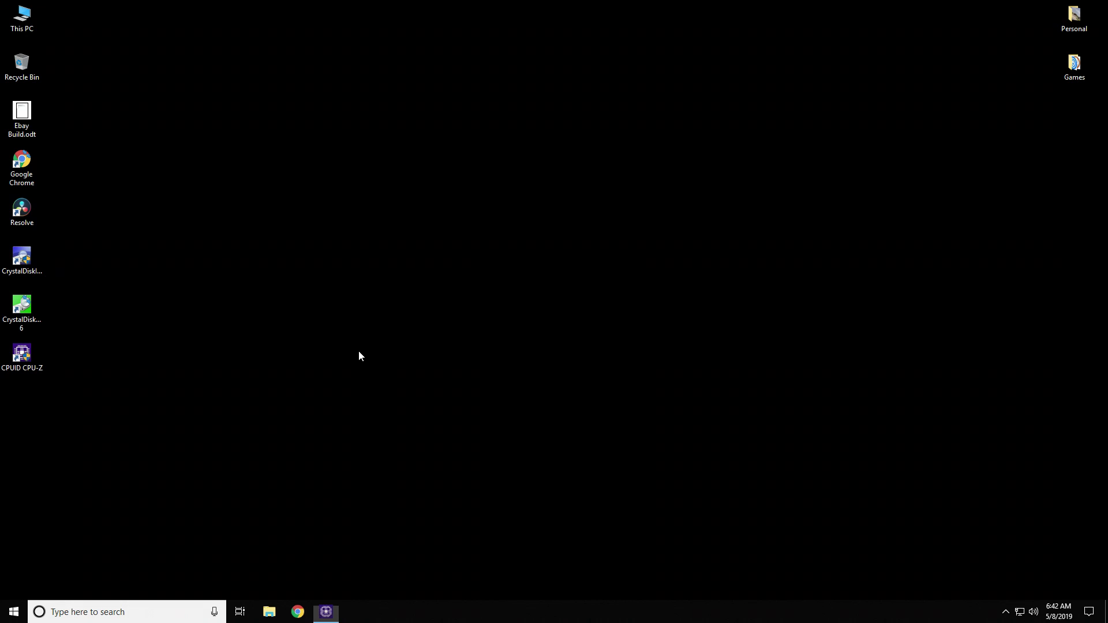
pyautogui.click(506, 207)
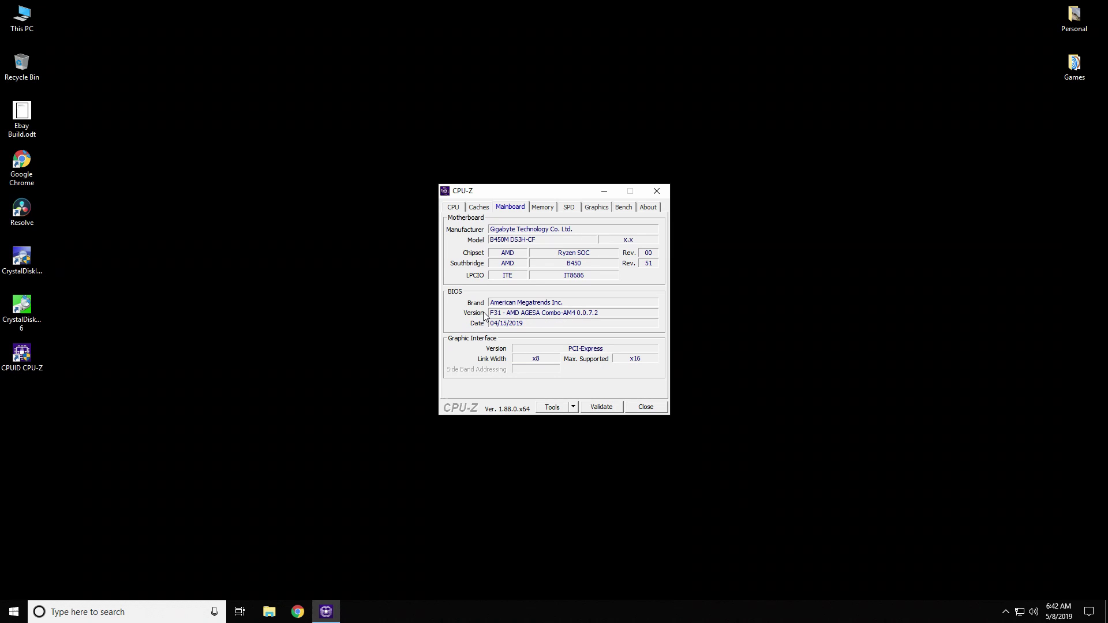
pyautogui.click(658, 407)
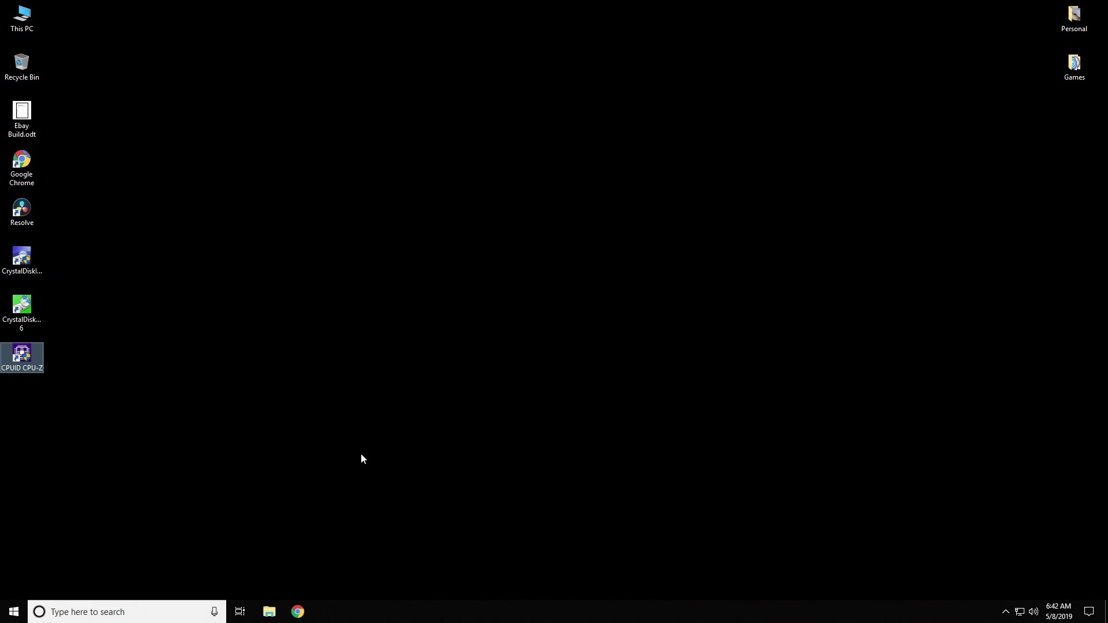